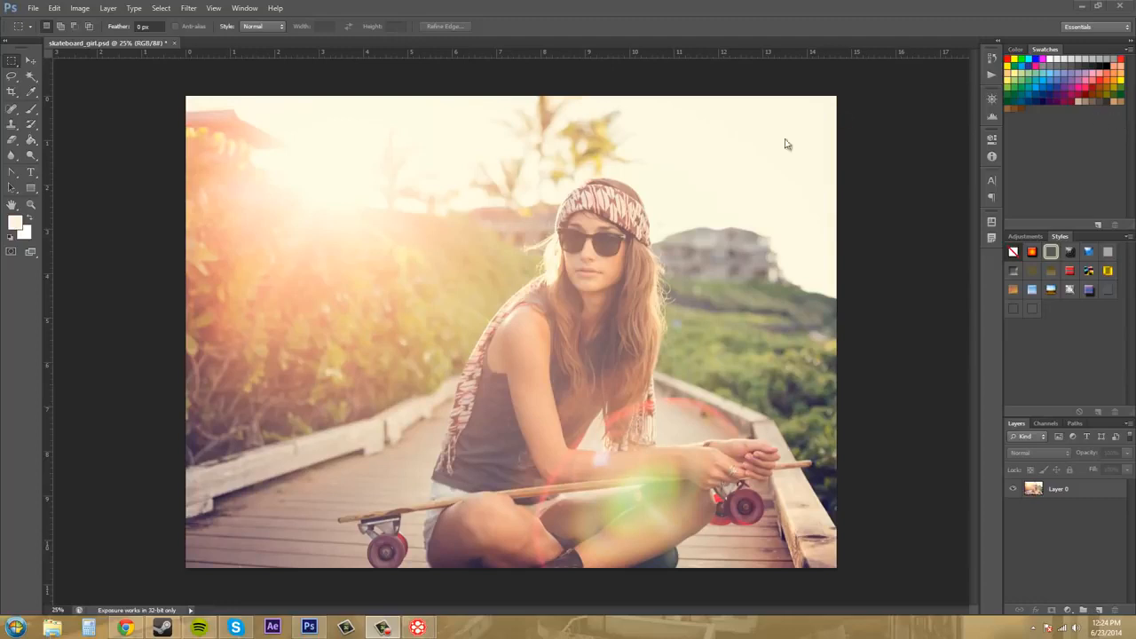
# Open the Cursors preferences and move the dialog slightly lower over the image
pyautogui.click(55, 8)
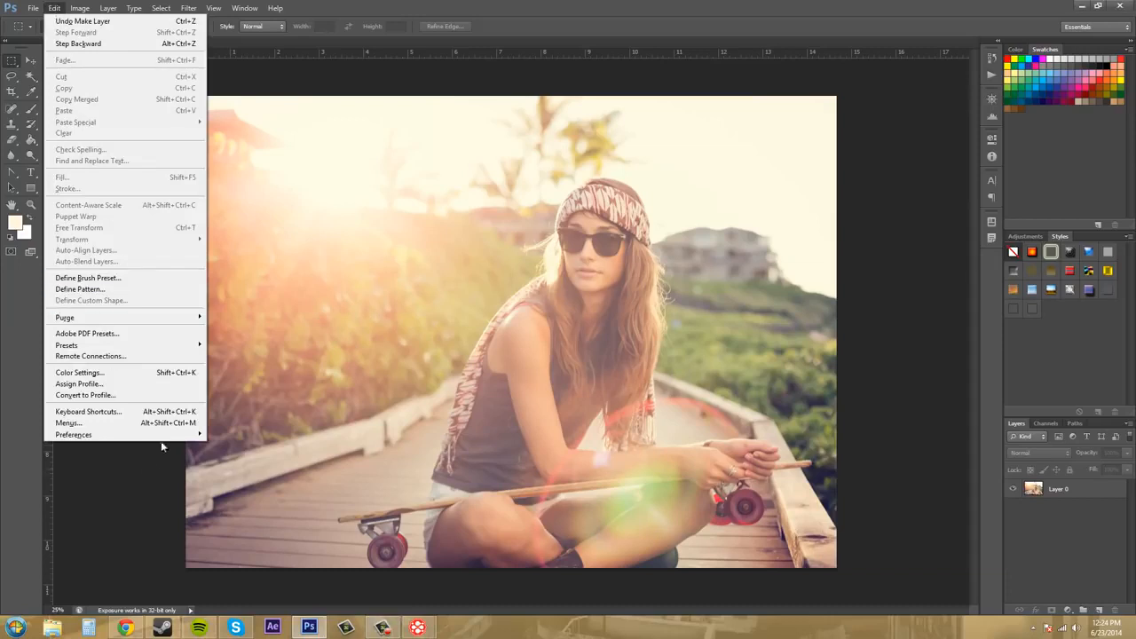
pyautogui.moveTo(164, 435)
pyautogui.click(233, 484)
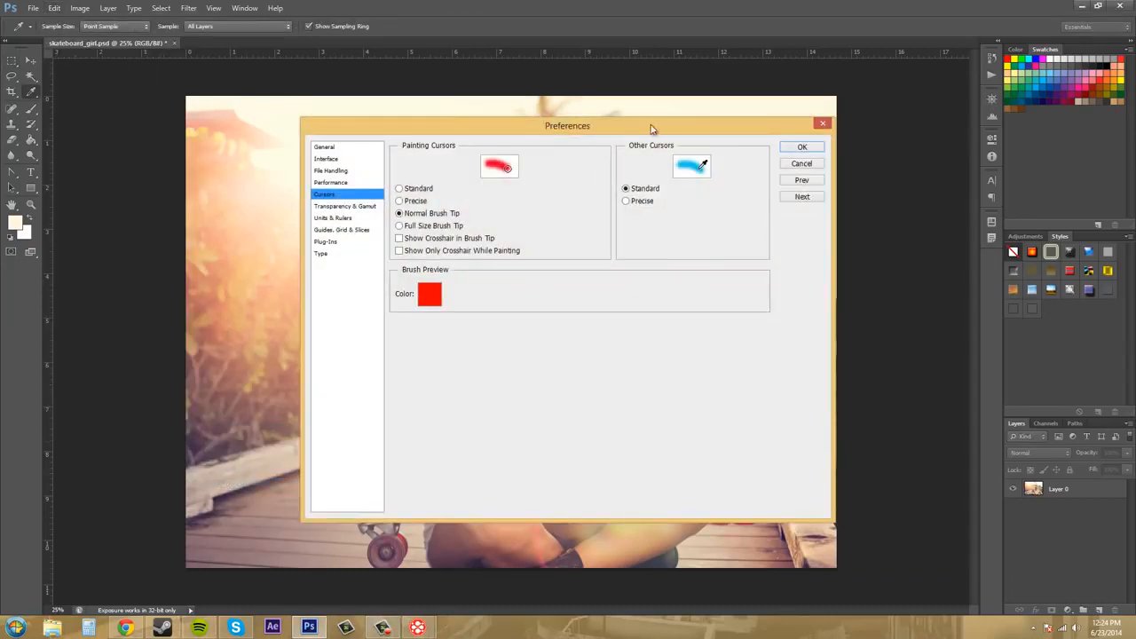
pyautogui.moveTo(652, 127); pyautogui.dragTo(637, 152)
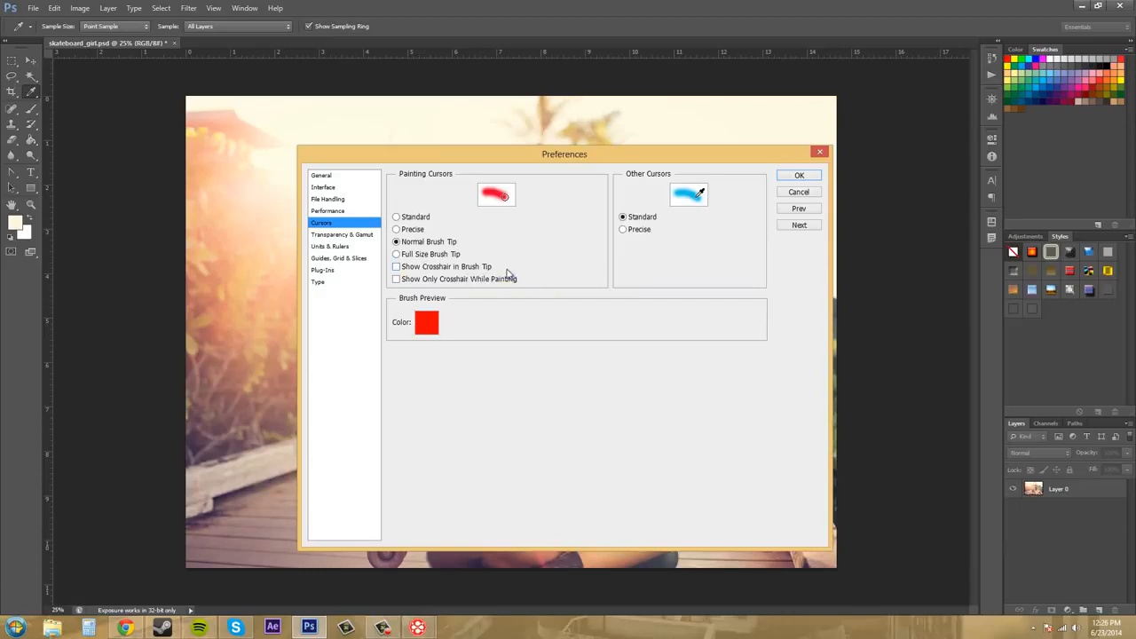
# Try a muted green (#79c6a5) as the brush preview color, then discard the choice
pyautogui.click(428, 321)
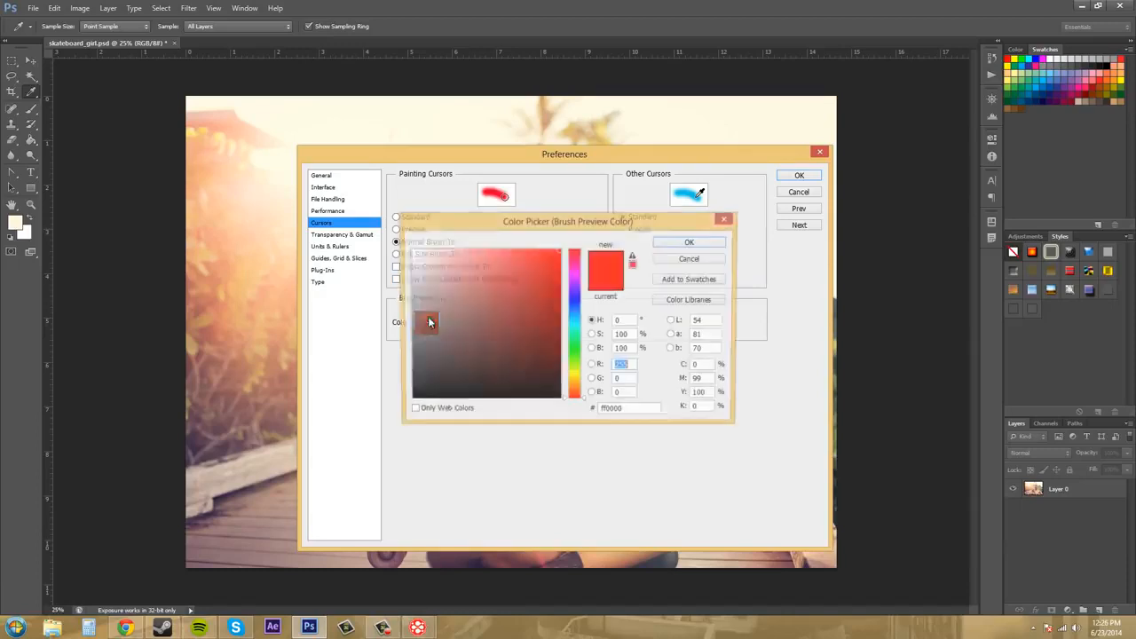
pyautogui.click(468, 282)
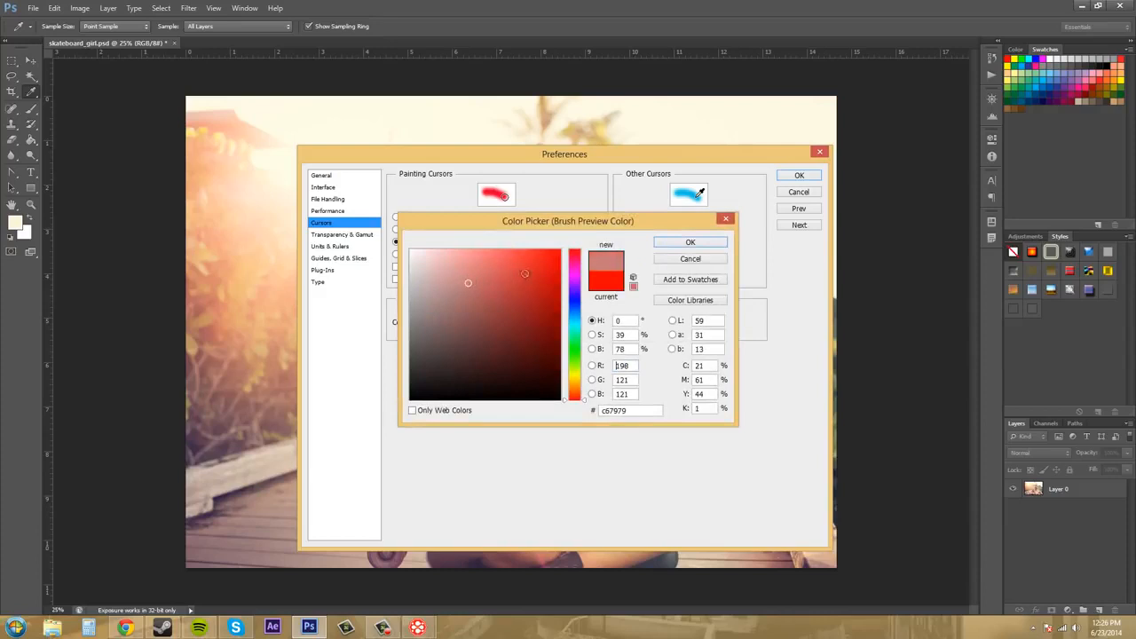
pyautogui.moveTo(577, 371); pyautogui.dragTo(593, 334)
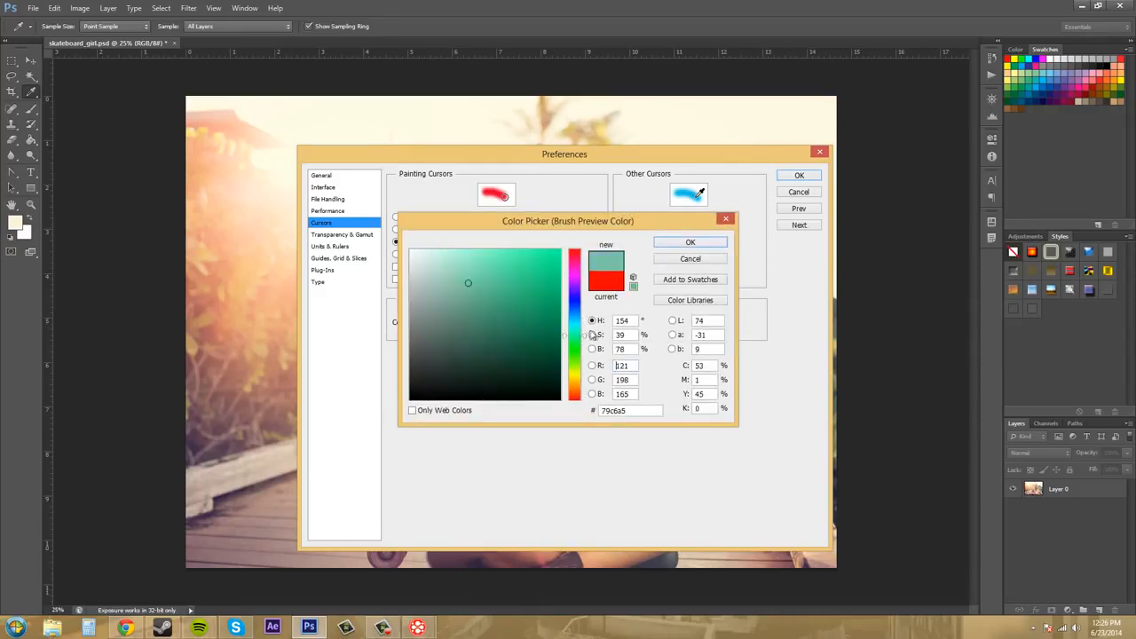
pyautogui.click(702, 262)
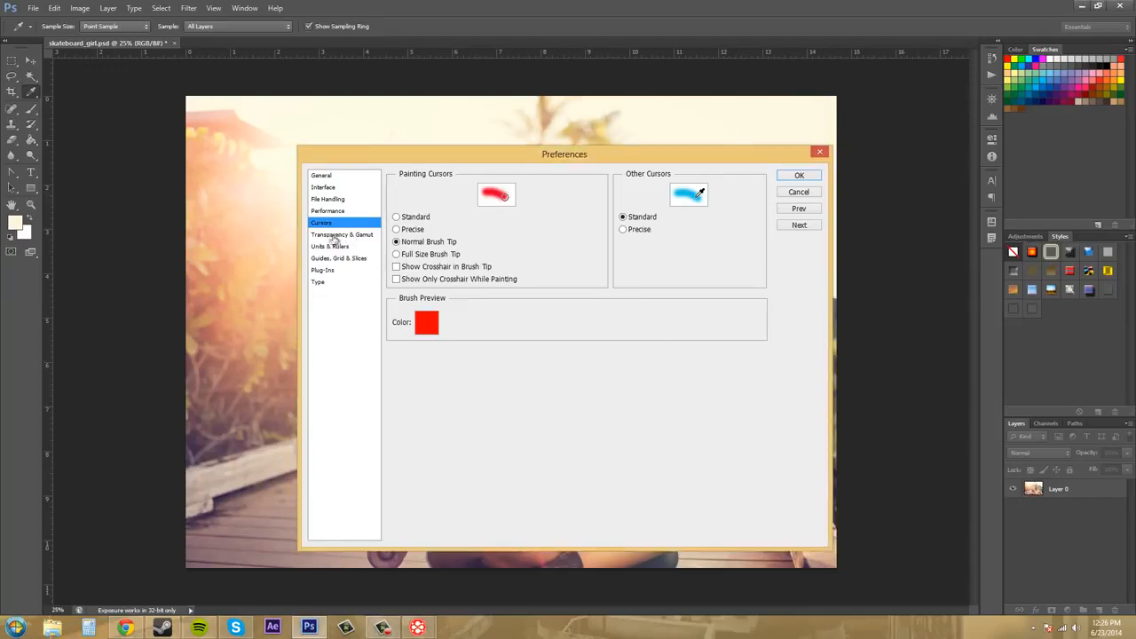
# View the Transparency & Gamut preferences, then close the dialog and hide Layer 0
pyautogui.click(342, 235)
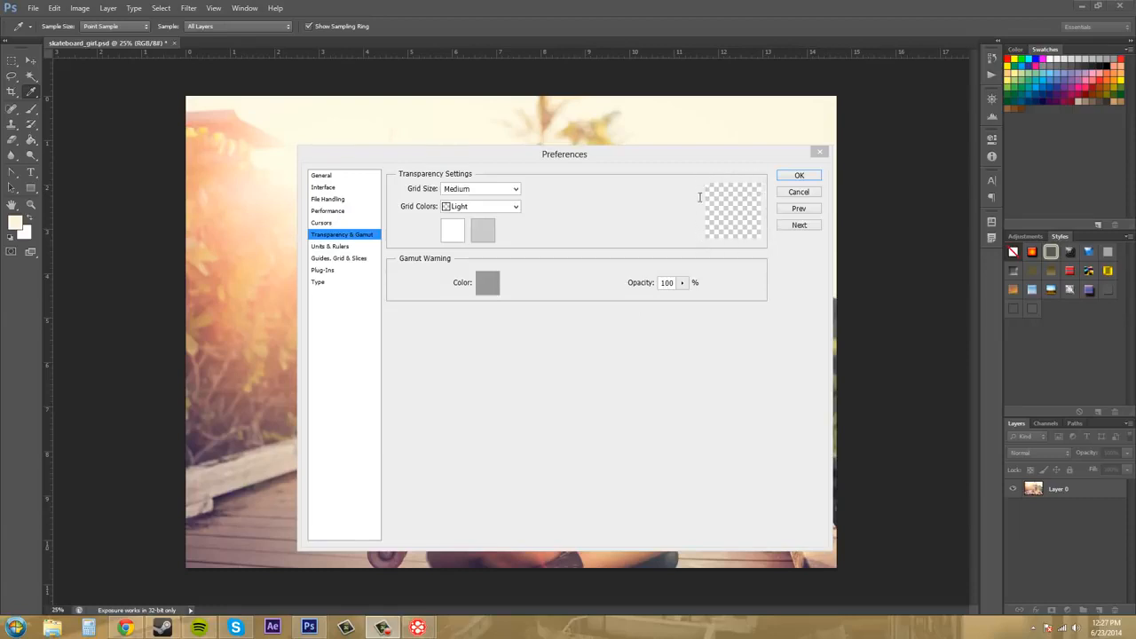
pyautogui.click(819, 153)
pyautogui.press('m')
pyautogui.click(1013, 489)
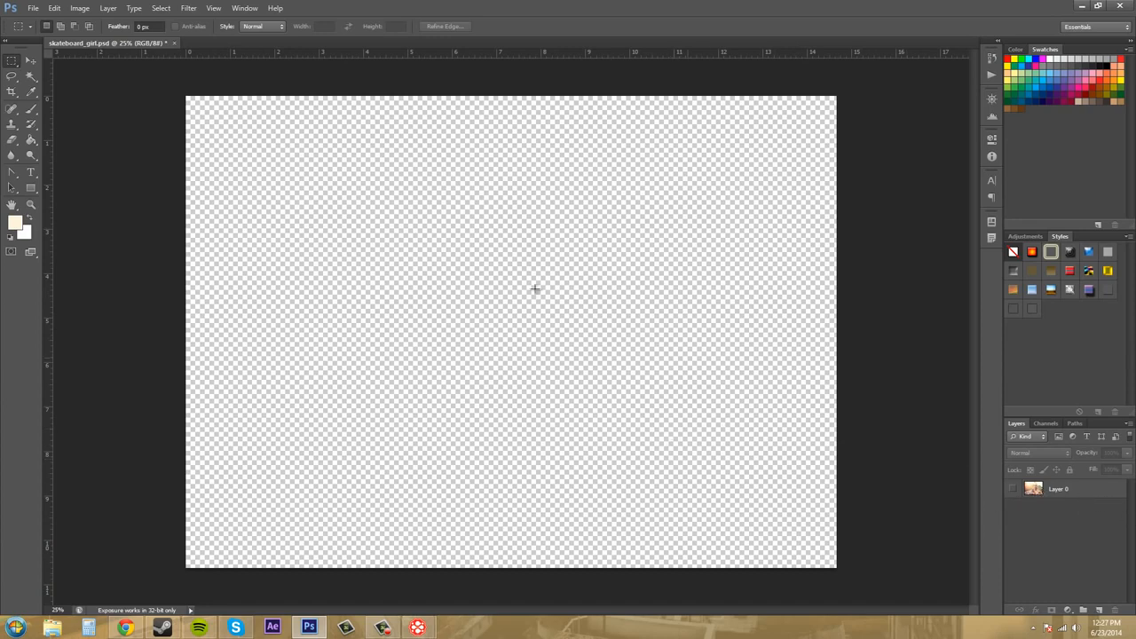
# Reopen the Transparency & Gamut preferences and move the dialog aside to expose more of the canvas
pyautogui.click(33, 8)
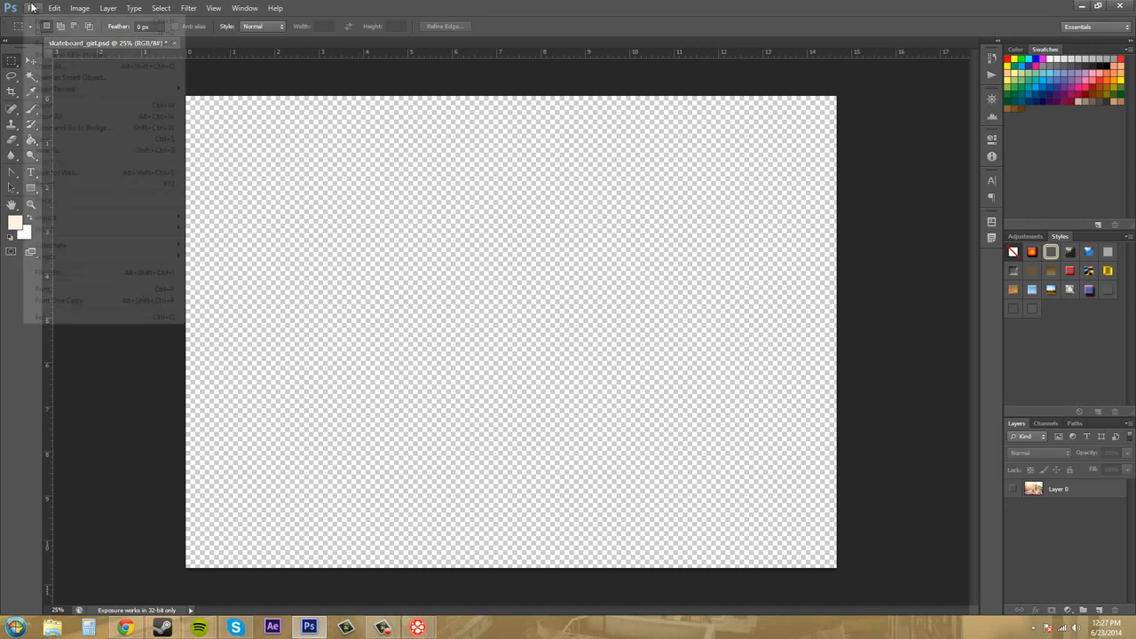
pyautogui.moveTo(54, 8)
pyautogui.moveTo(75, 438)
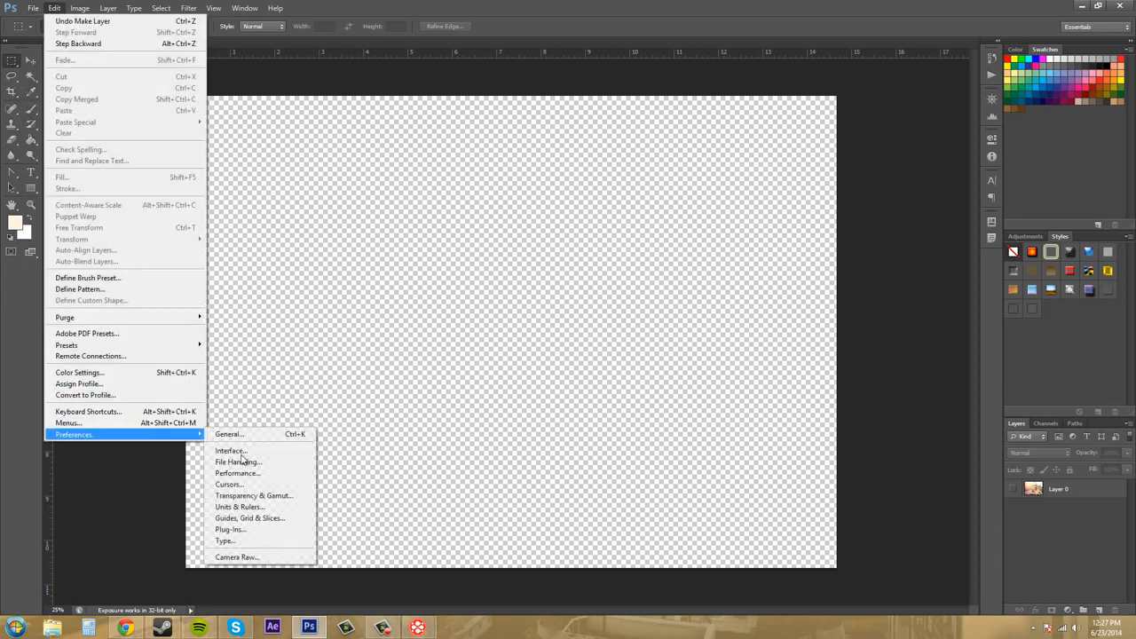
pyautogui.click(253, 494)
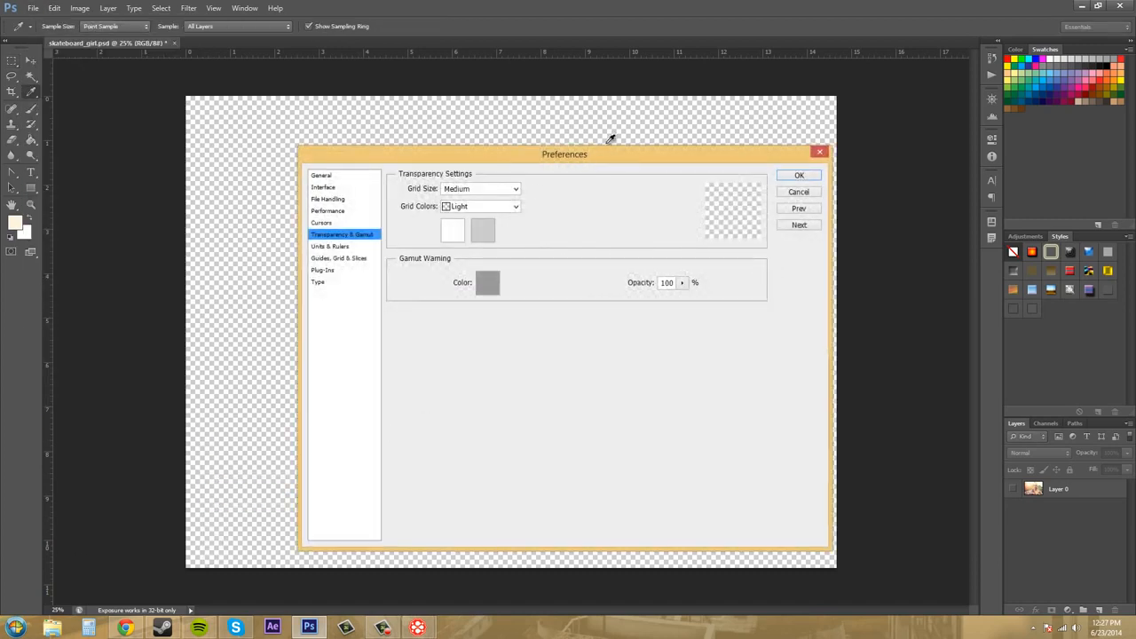
pyautogui.moveTo(637, 160); pyautogui.dragTo(925, 219)
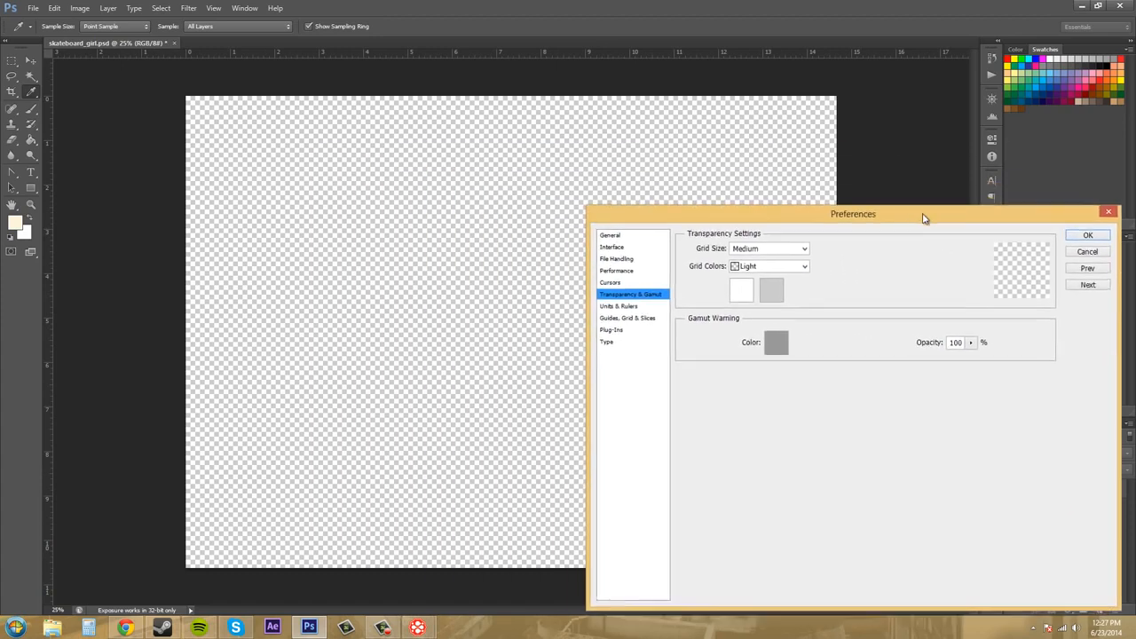
# Try a Large transparency grid with Dark grid colors
pyautogui.click(799, 250)
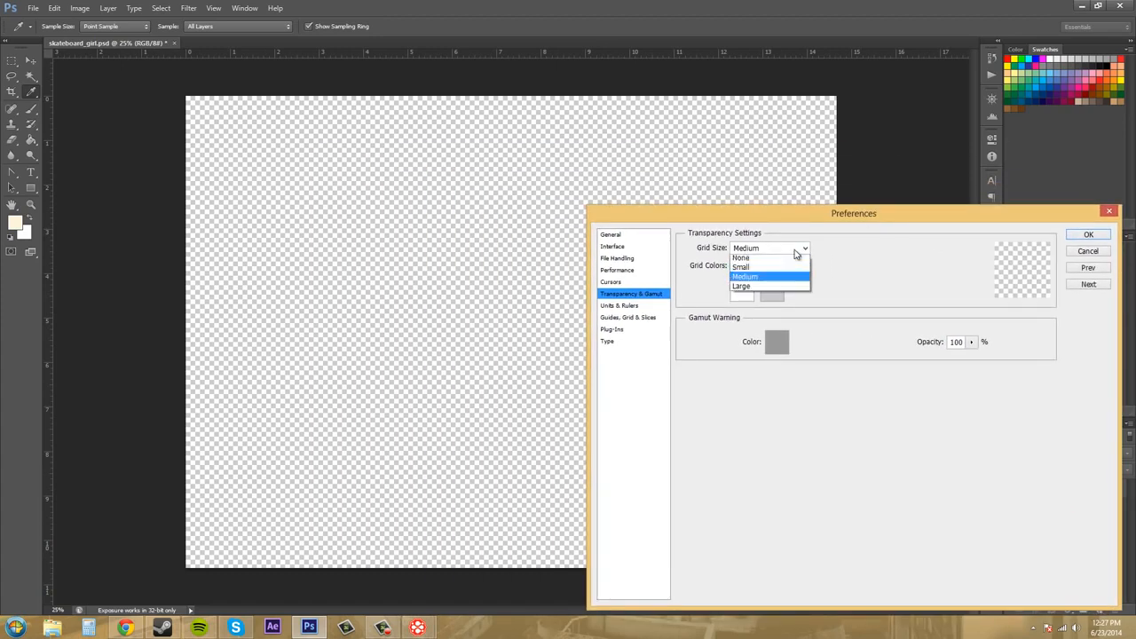
pyautogui.click(762, 288)
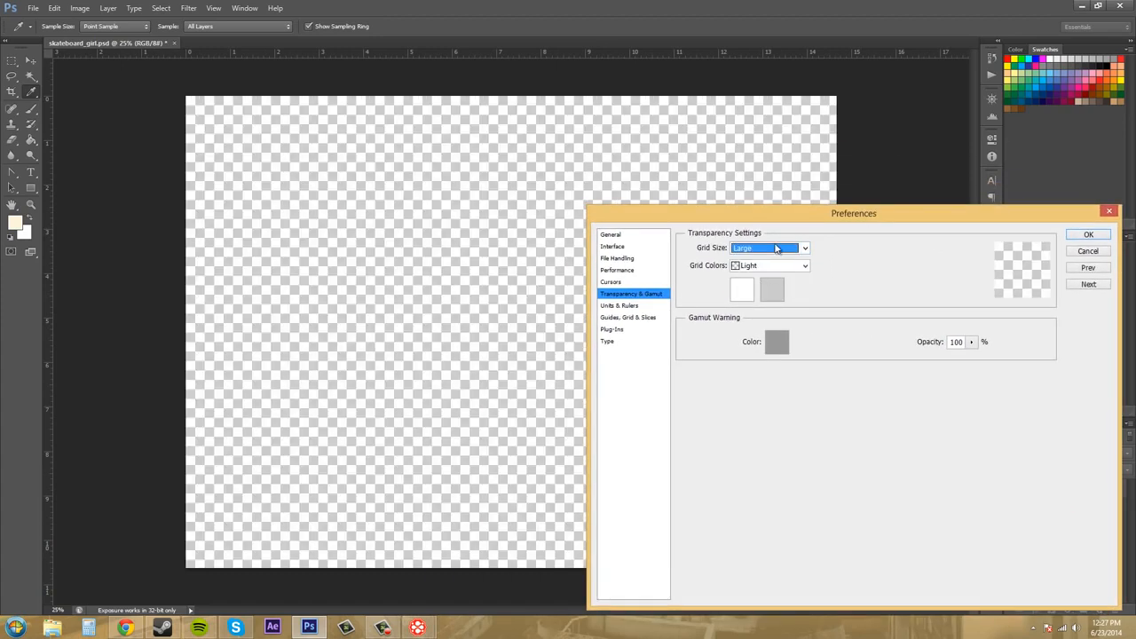
pyautogui.click(776, 265)
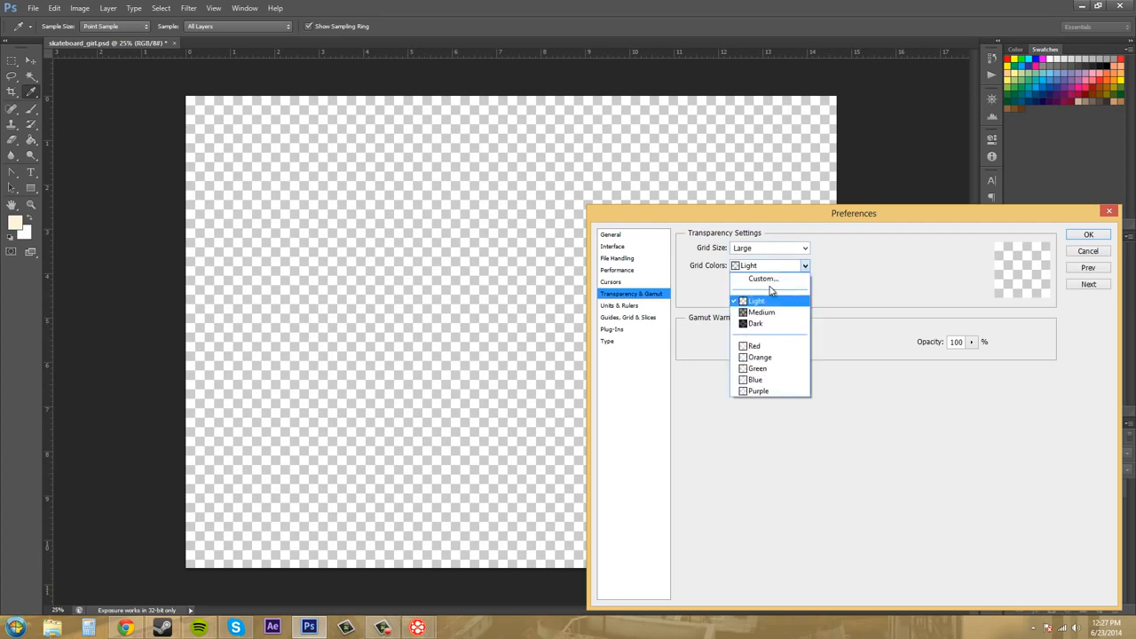
pyautogui.click(765, 326)
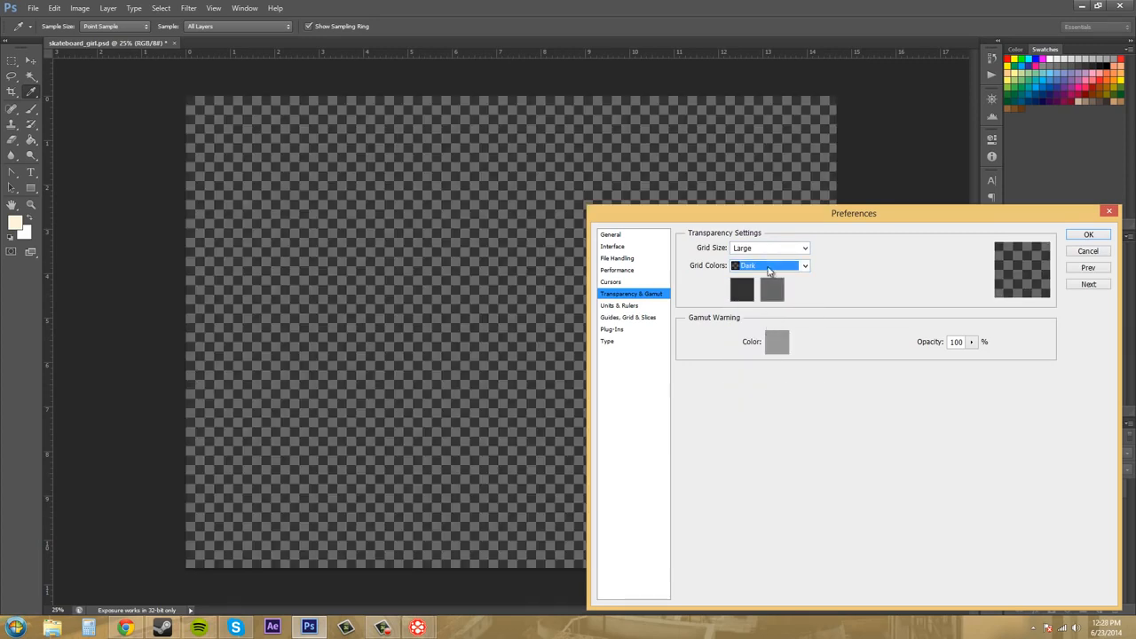
# Return the transparency grid to Light colors and Medium size
pyautogui.click(770, 267)
pyautogui.click(765, 303)
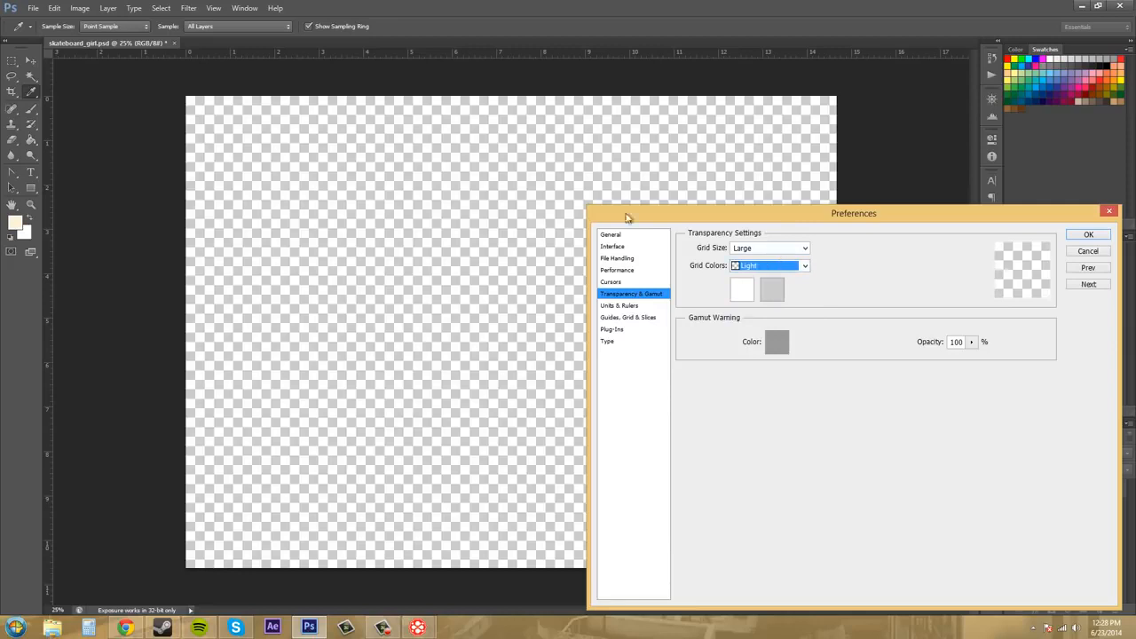
pyautogui.click(777, 254)
pyautogui.click(765, 280)
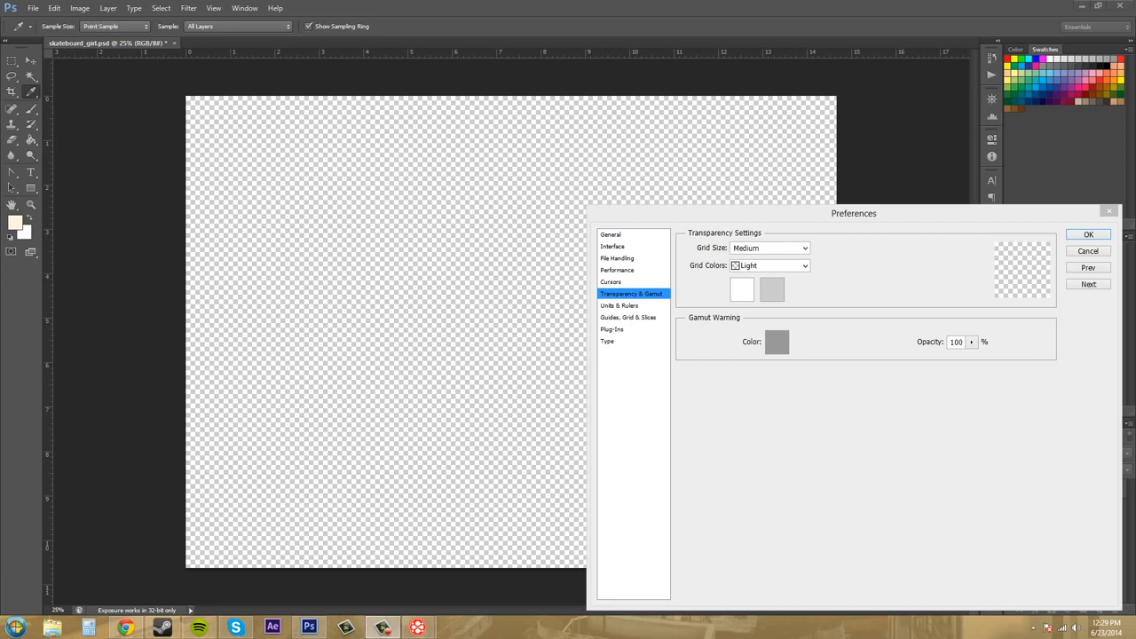
# Show the Units & Rulers preferences and reposition the dialog over the canvas
pyautogui.click(626, 308)
pyautogui.click(626, 306)
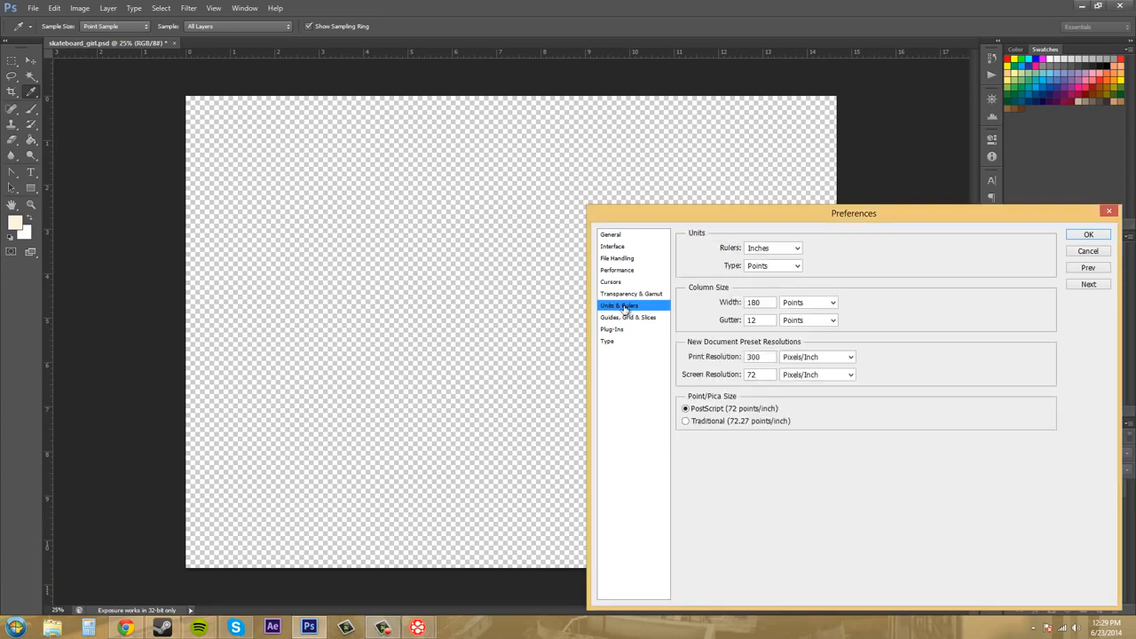
pyautogui.moveTo(899, 213); pyautogui.dragTo(798, 183)
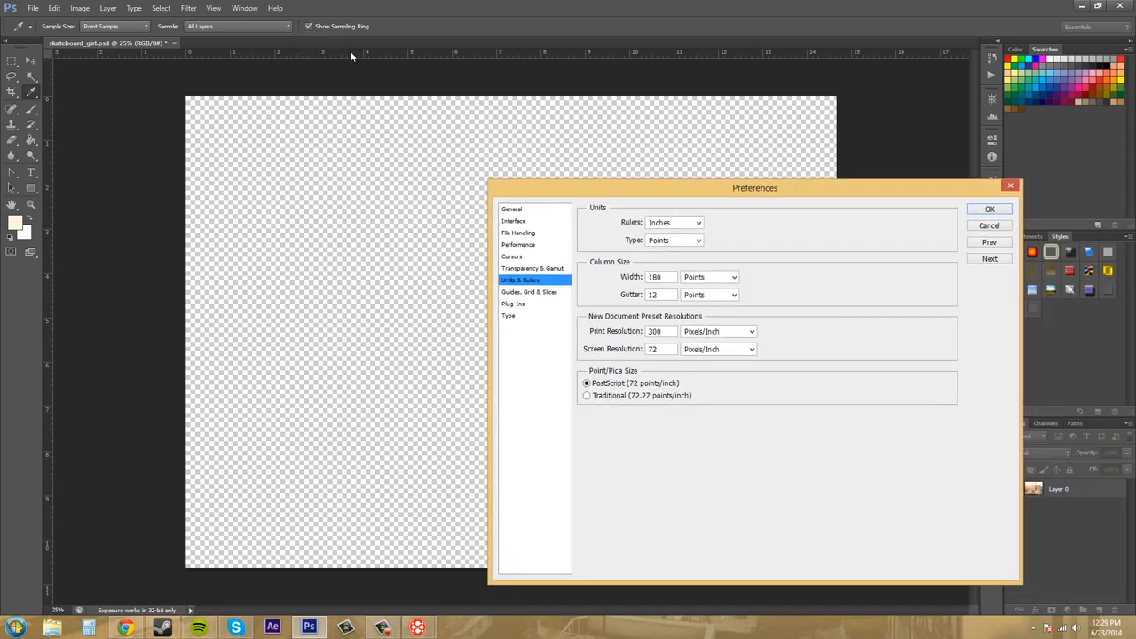
# Switch the type units to Pixels and back to Points
pyautogui.click(692, 241)
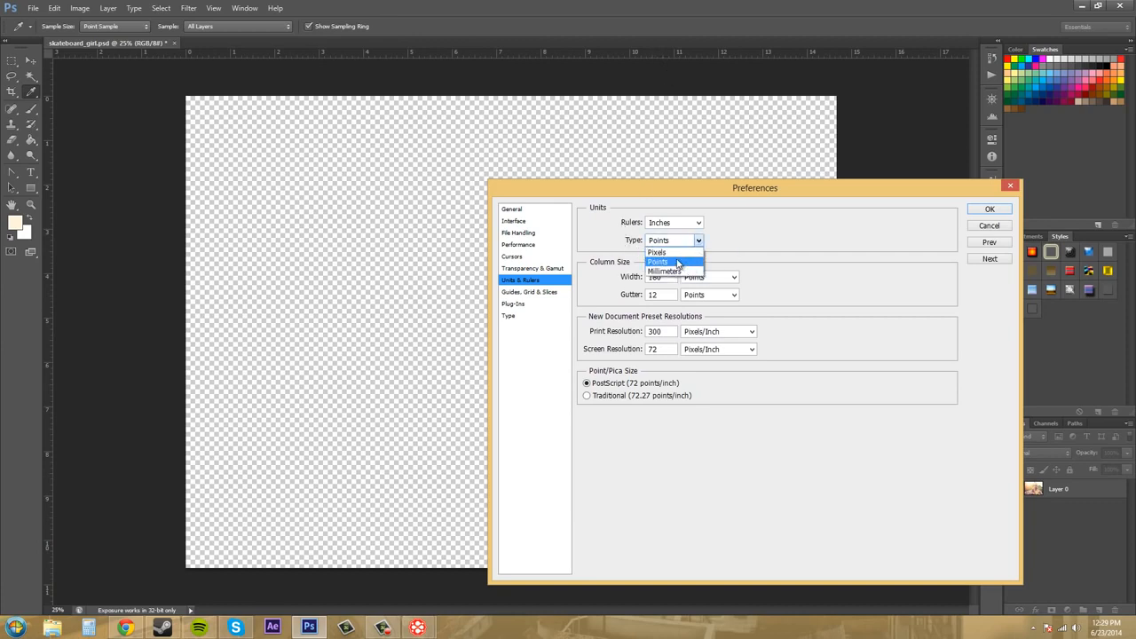
pyautogui.click(676, 253)
pyautogui.click(674, 241)
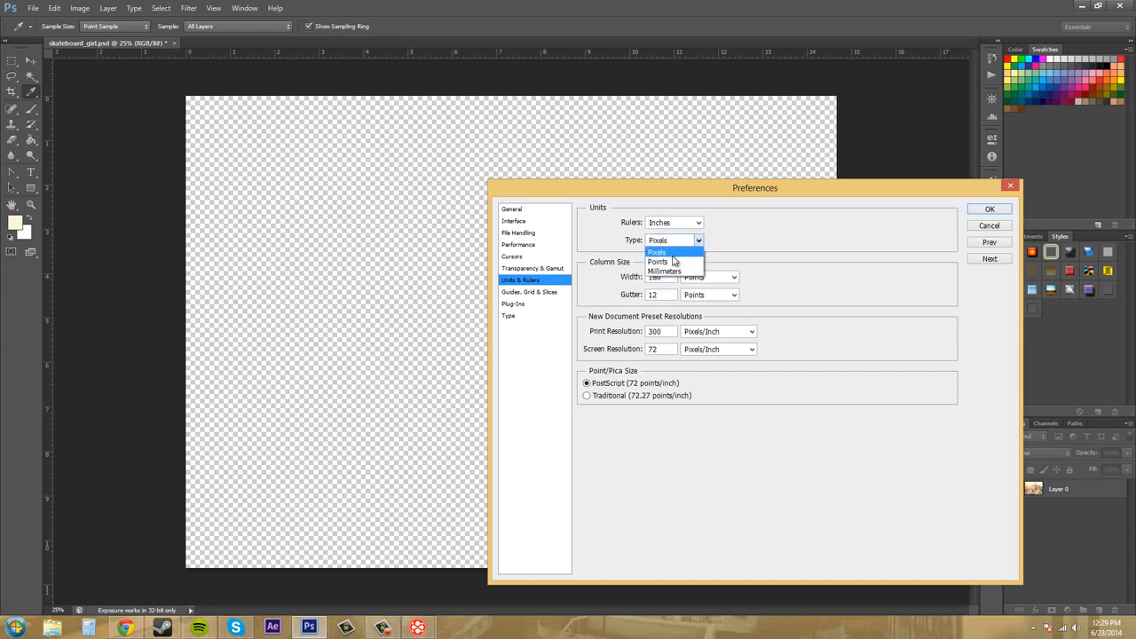
pyautogui.click(674, 262)
# Try Centimeters and Pixels as the ruler units, then set the rulers back to Inches
pyautogui.click(676, 224)
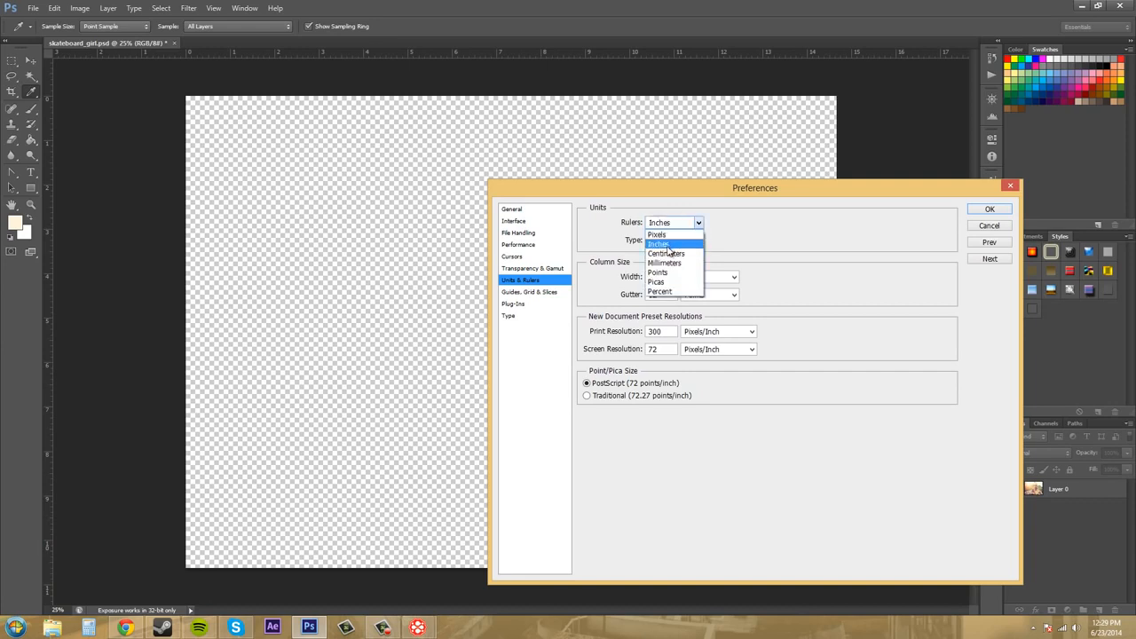
pyautogui.click(668, 253)
pyautogui.click(672, 227)
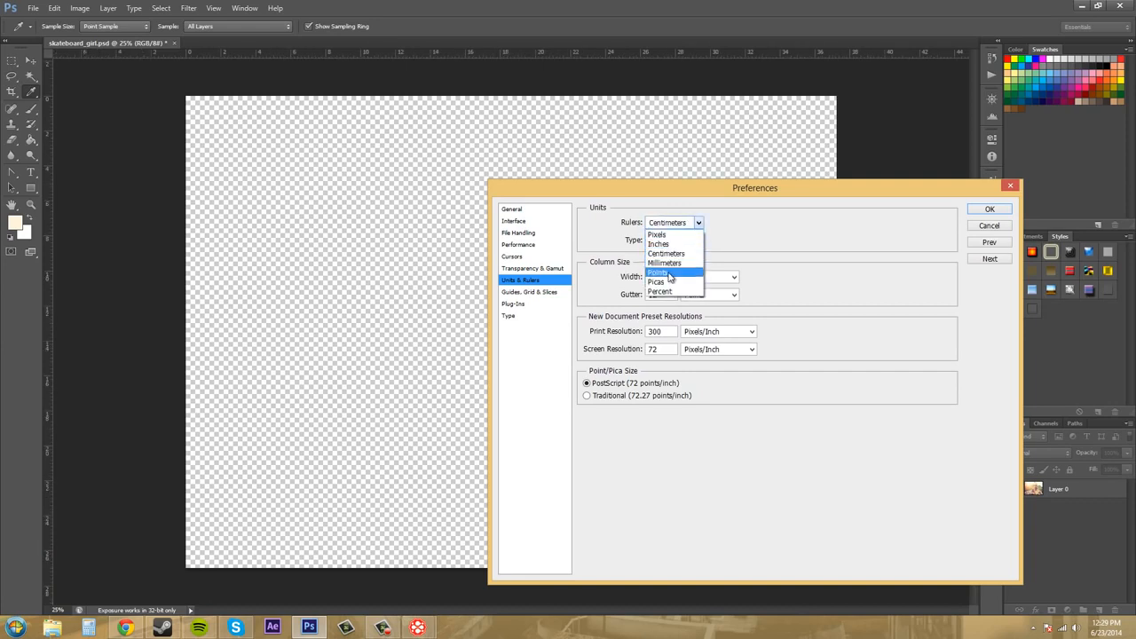
pyautogui.click(669, 235)
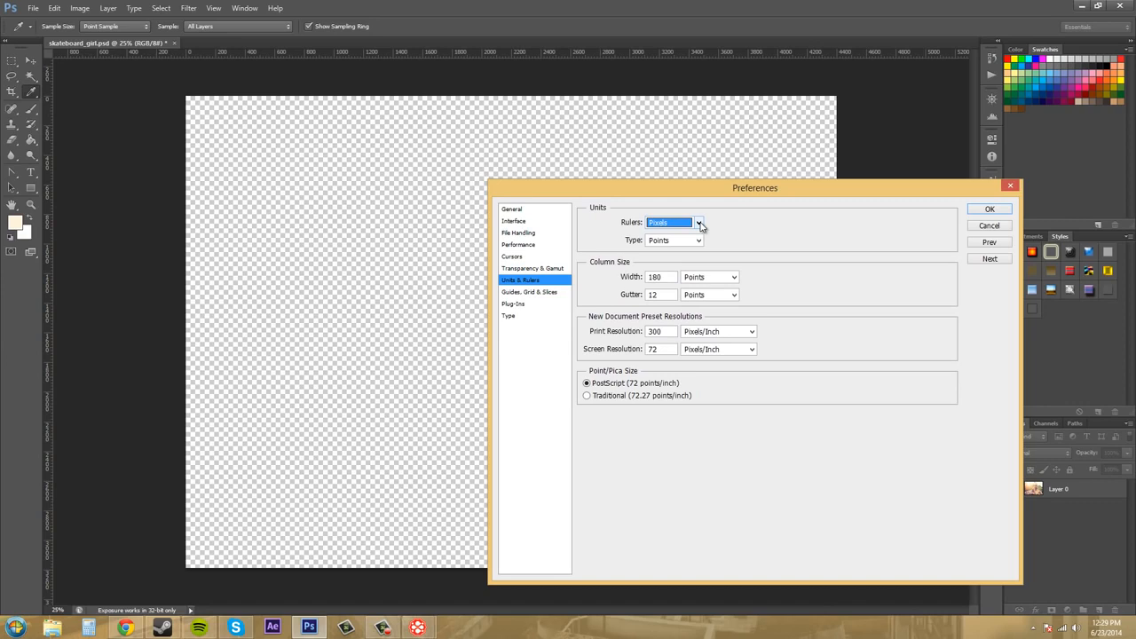
pyautogui.click(698, 222)
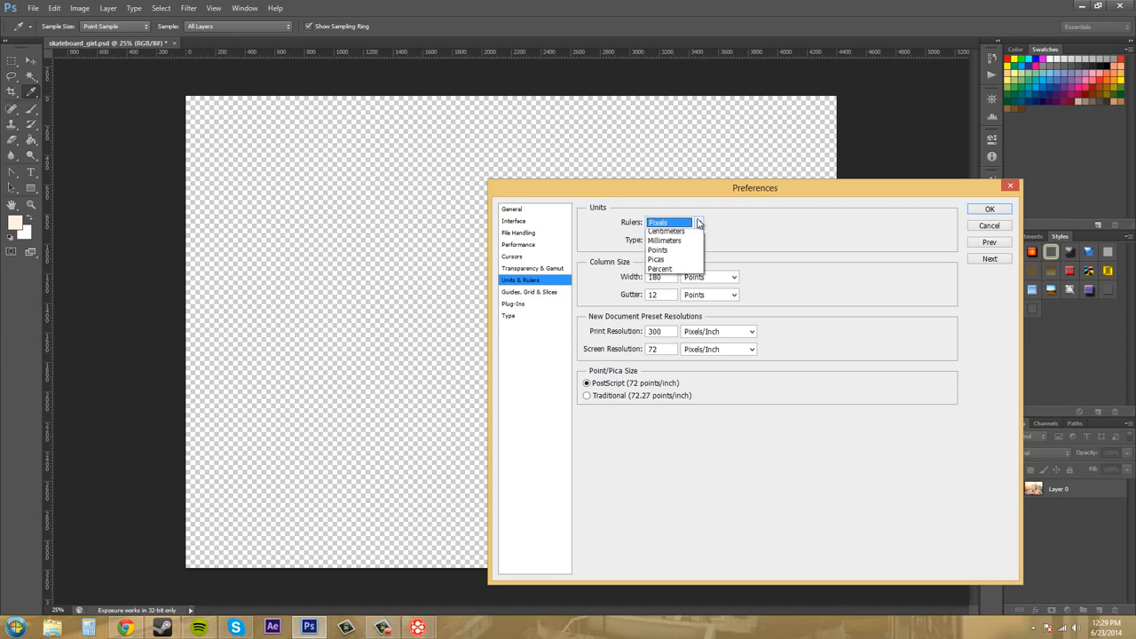
pyautogui.click(671, 245)
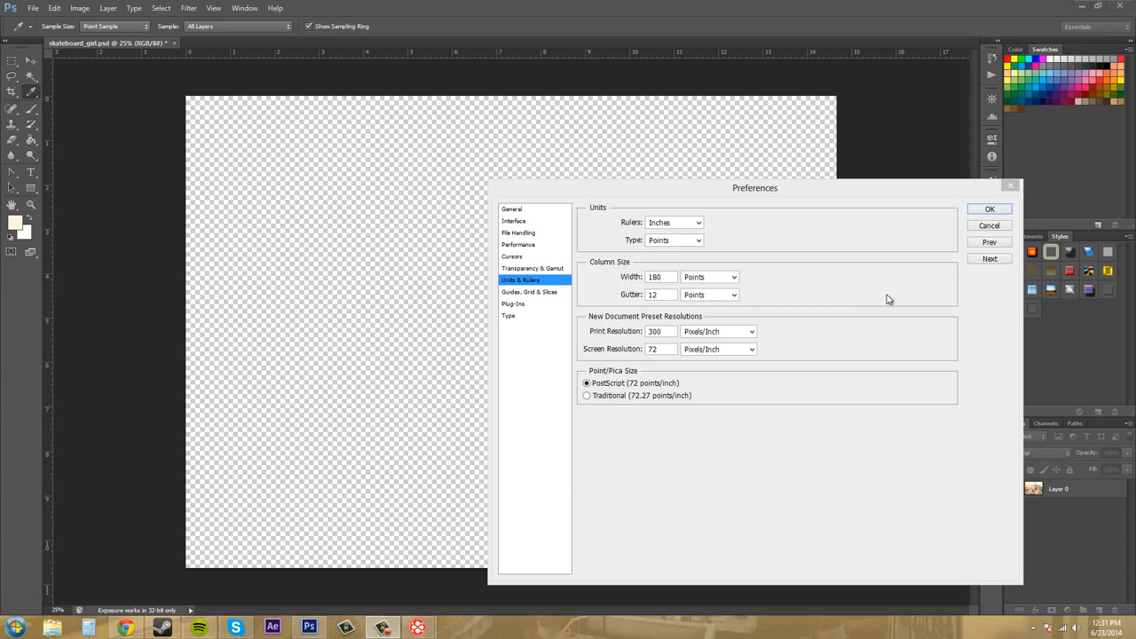
# Examine the units available for the column width without changing them
pyautogui.click(729, 283)
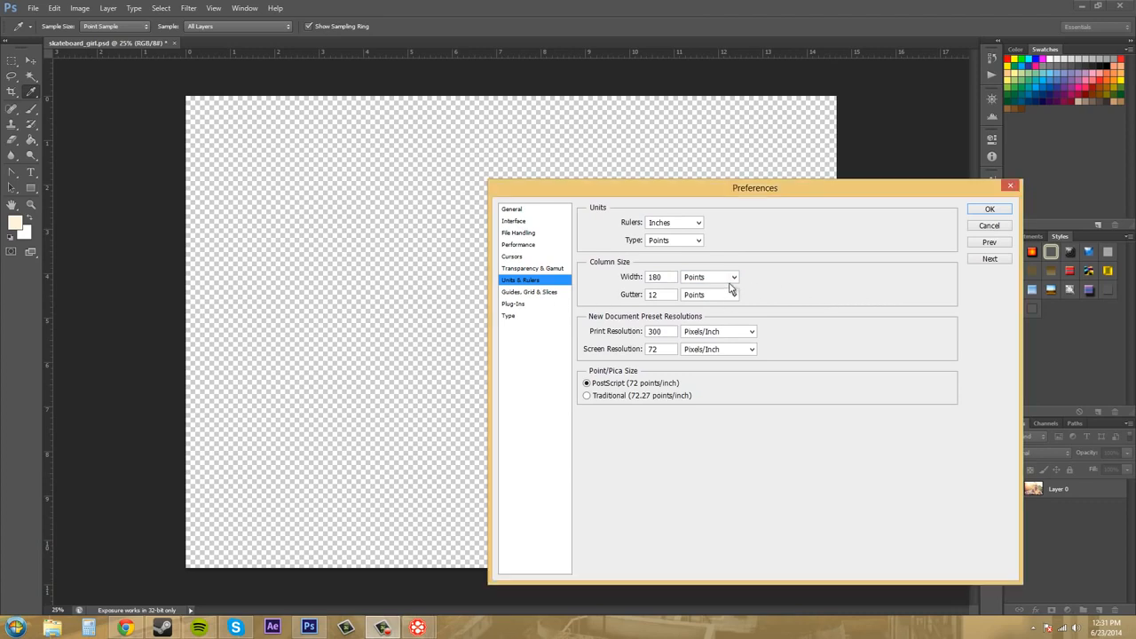
pyautogui.click(729, 281)
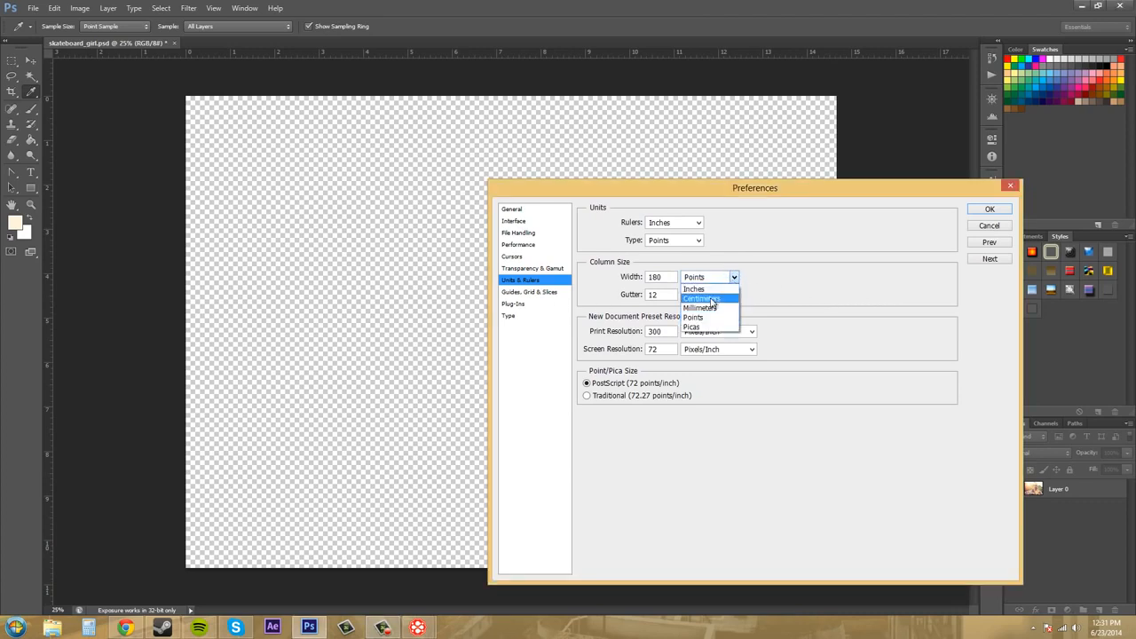
pyautogui.click(801, 284)
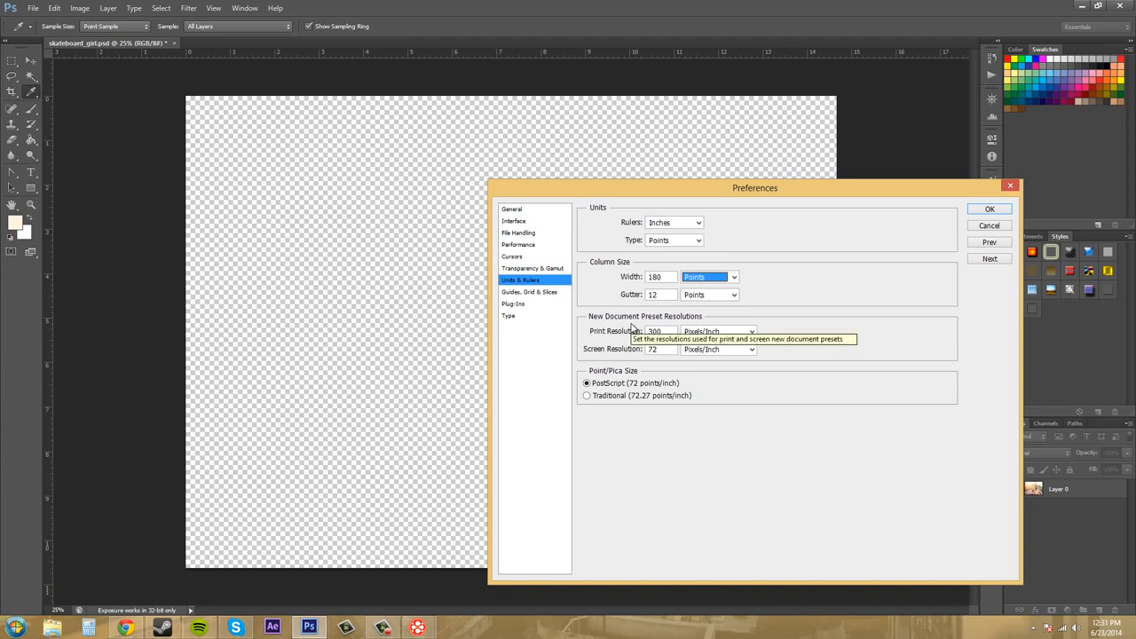
pyautogui.click(857, 297)
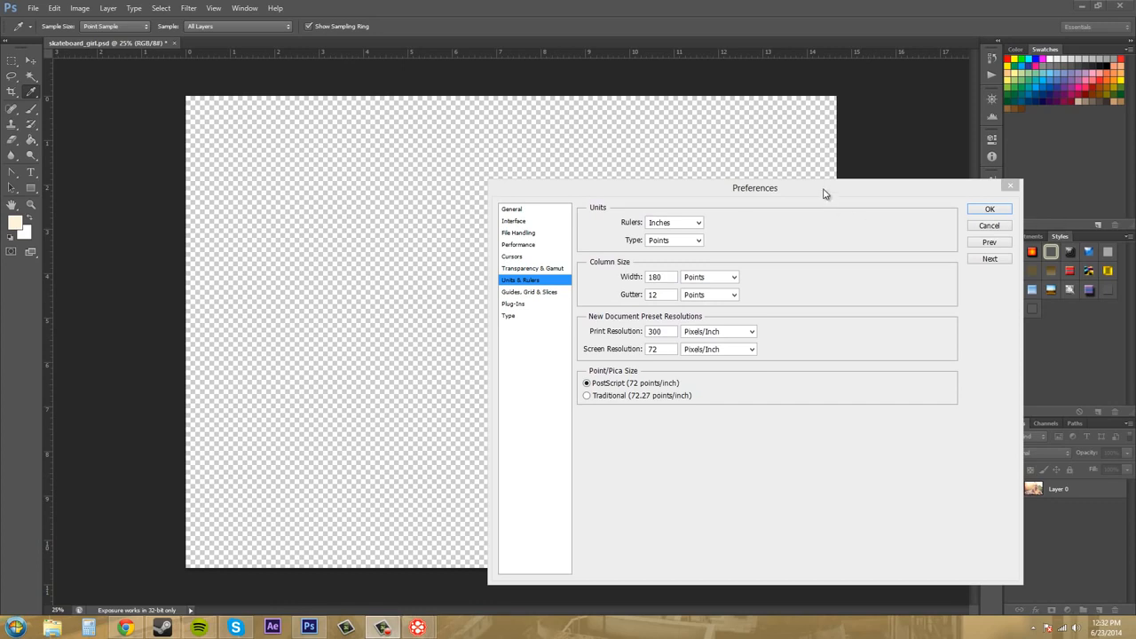
# Look through the Guides, Grid & Slices, Plug-Ins and Type preferences, ending on Guides, Grid & Slices
pyautogui.moveTo(824, 192); pyautogui.dragTo(664, 186)
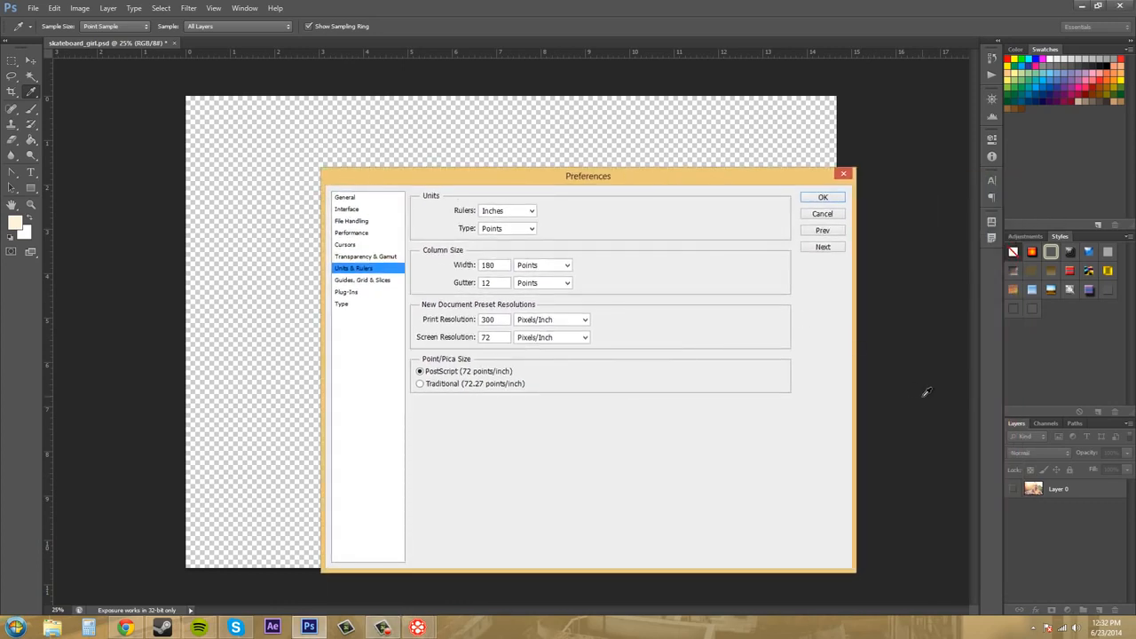
pyautogui.click(360, 280)
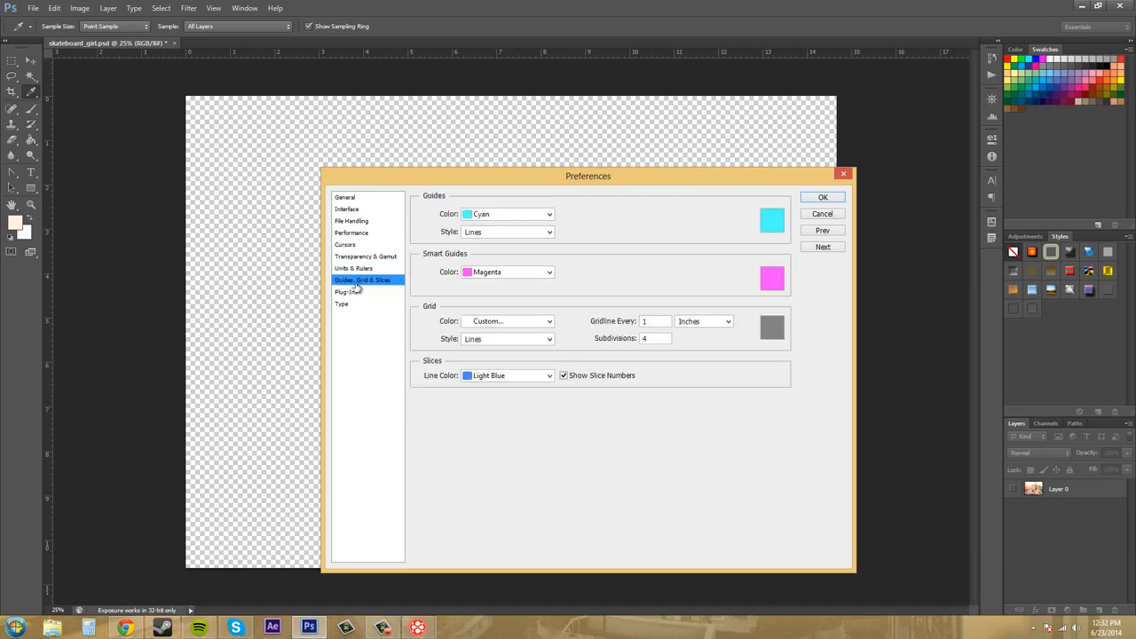
pyautogui.click(346, 293)
pyautogui.click(342, 304)
pyautogui.click(346, 292)
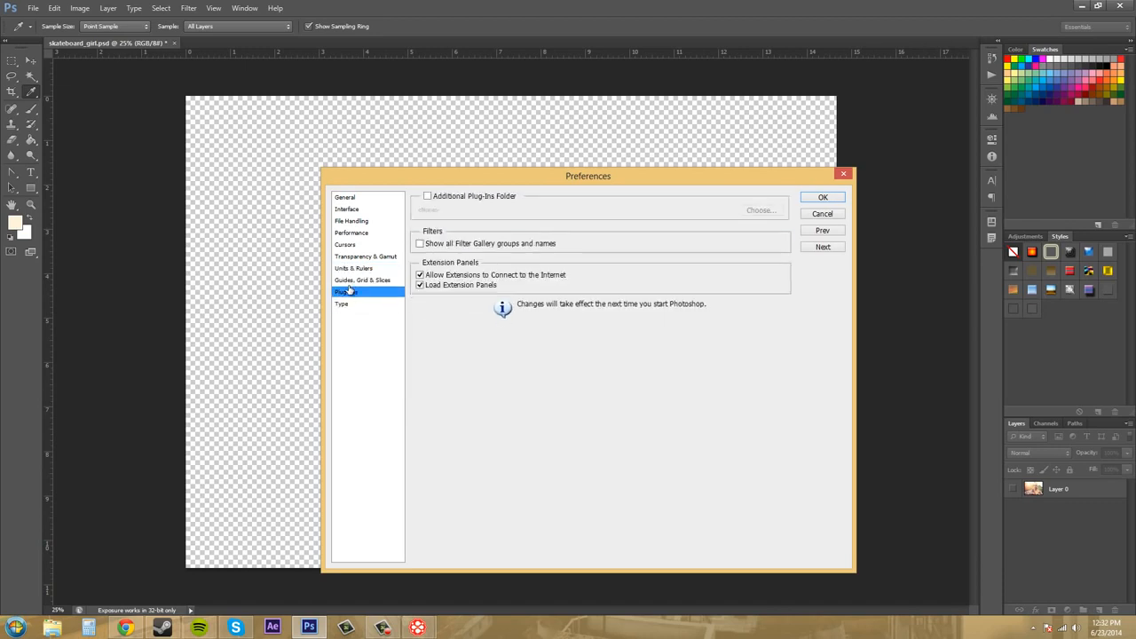
pyautogui.click(361, 282)
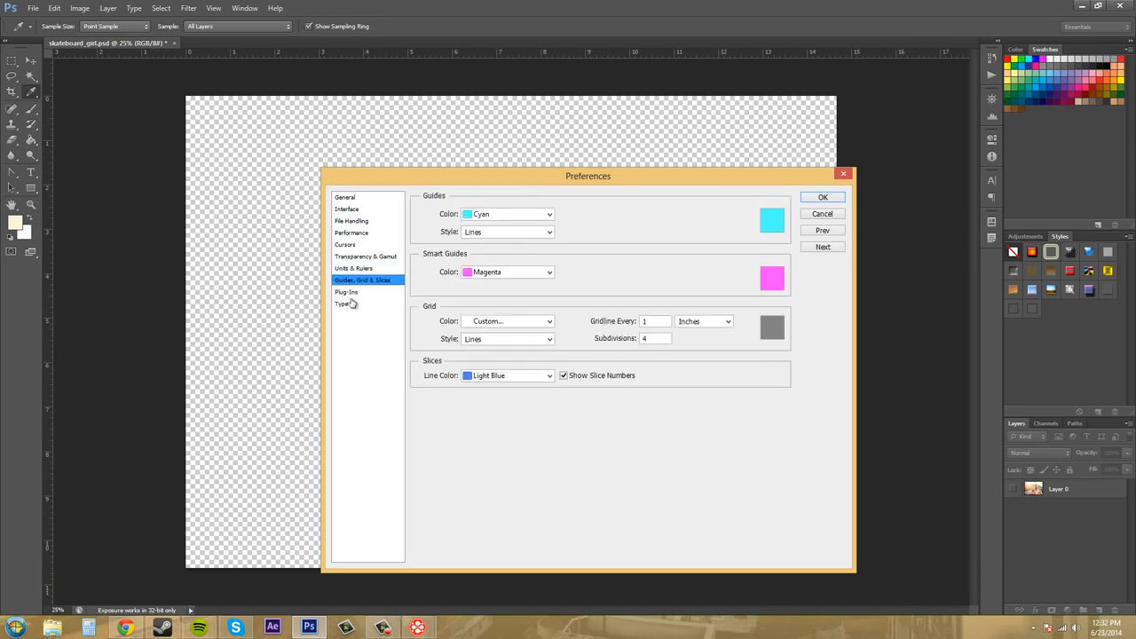